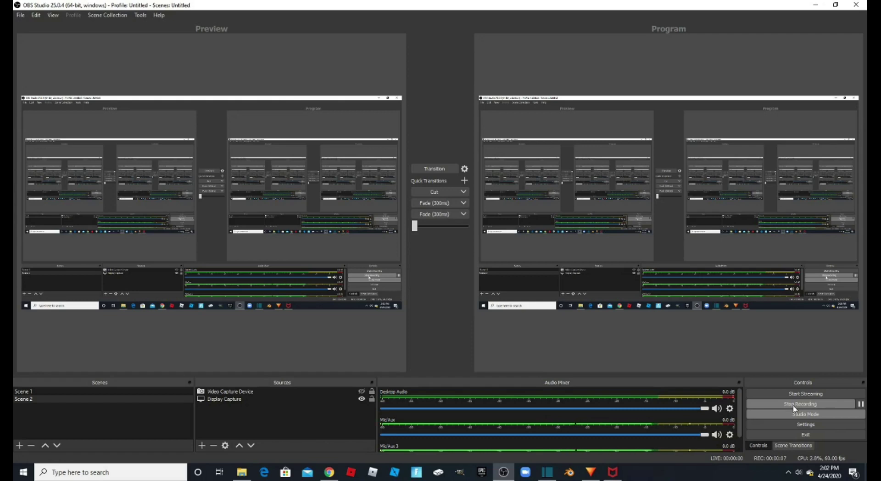
# Bring the untitled Shotcut project with the Pitch-filtered recording clip to the front
pyautogui.moveTo(546, 464)
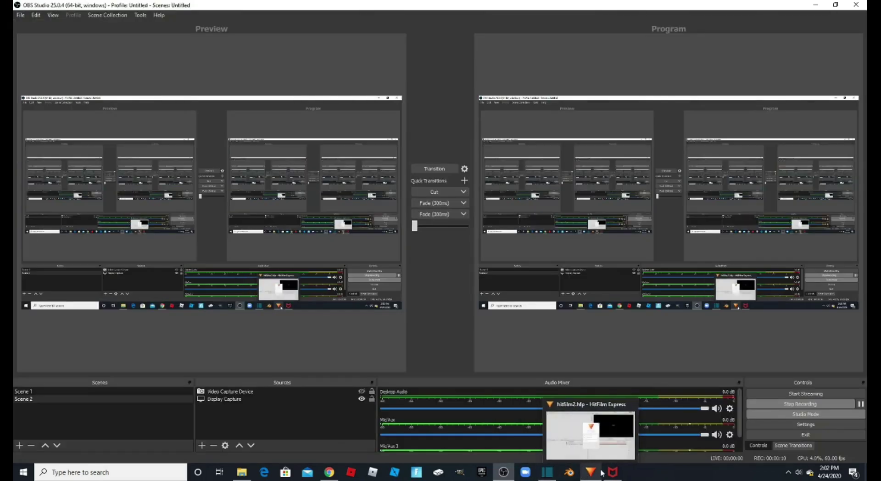
pyautogui.moveTo(609, 443)
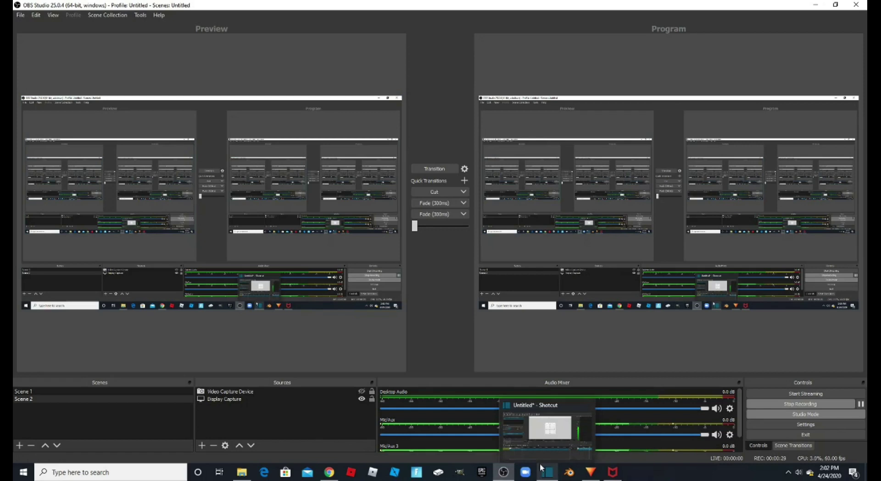
pyautogui.click(538, 459)
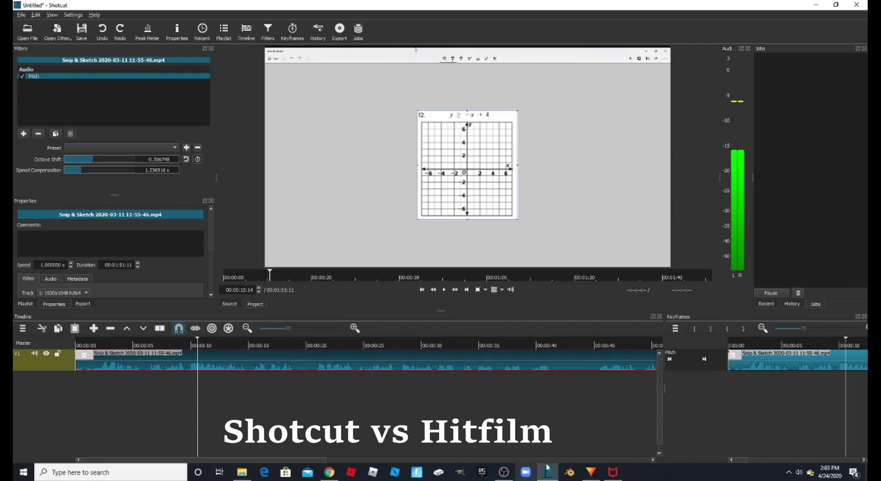
# Close HitFilm Express's activation splash to show the Hello composite, then go back to Shotcut
pyautogui.click(588, 476)
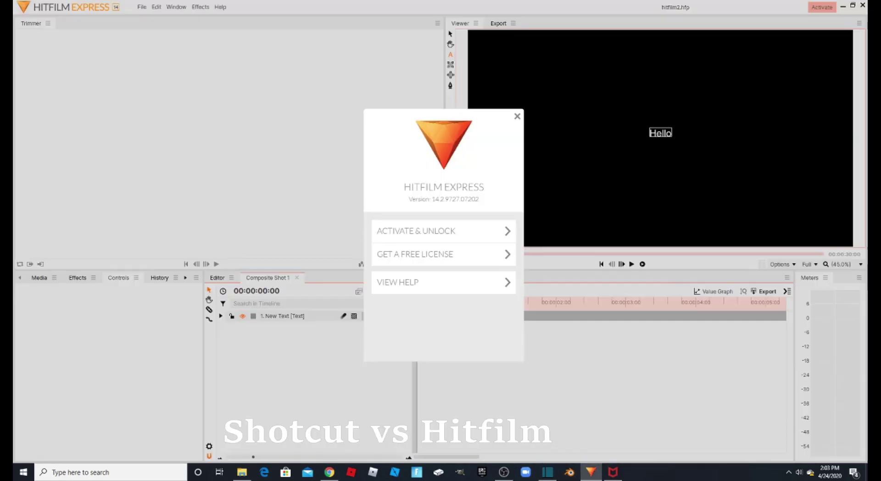
pyautogui.click(517, 116)
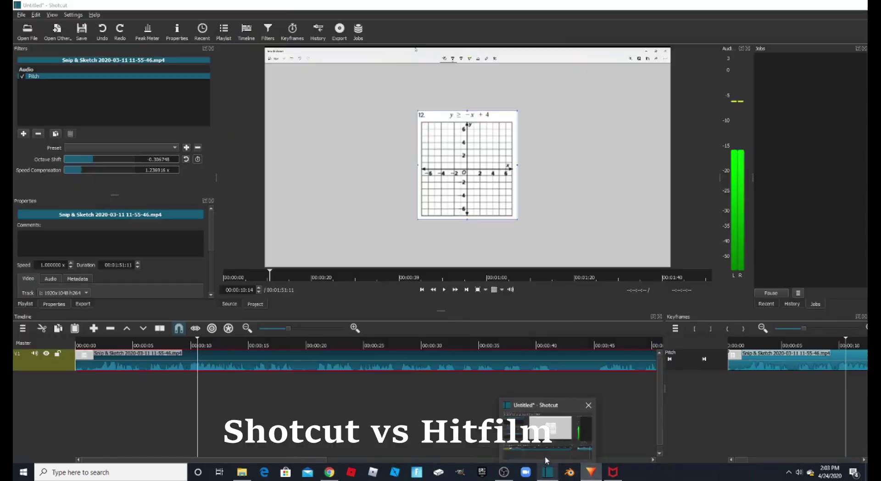
pyautogui.click(544, 455)
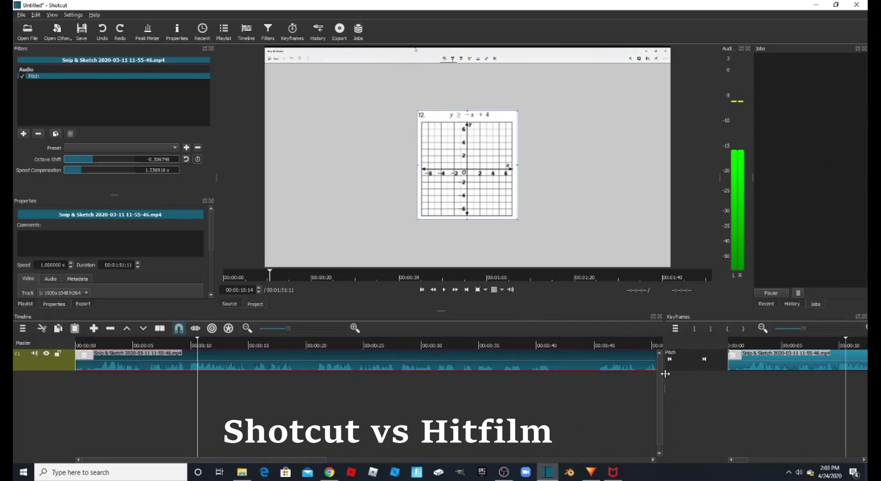
# Trim the end of the Snip & Sketch clip on the Shotcut timeline, then switch to HitFilm
pyautogui.moveTo(296, 460); pyautogui.dragTo(622, 387)
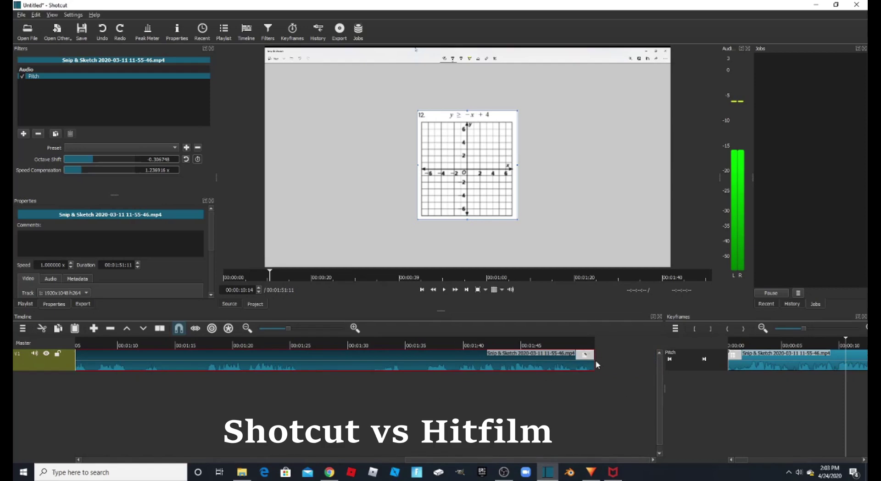
pyautogui.moveTo(594, 359); pyautogui.dragTo(540, 359)
pyautogui.moveTo(349, 460); pyautogui.dragTo(109, 445)
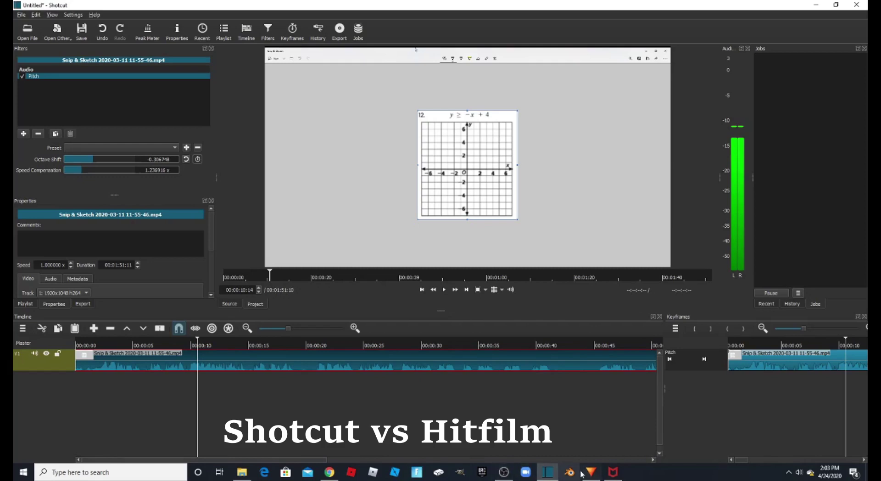
pyautogui.click(587, 447)
# Restore the HitFilm window showing hitfilm2.hfp's Composite Shot 1 with the 'Hello' text layer
pyautogui.click(591, 473)
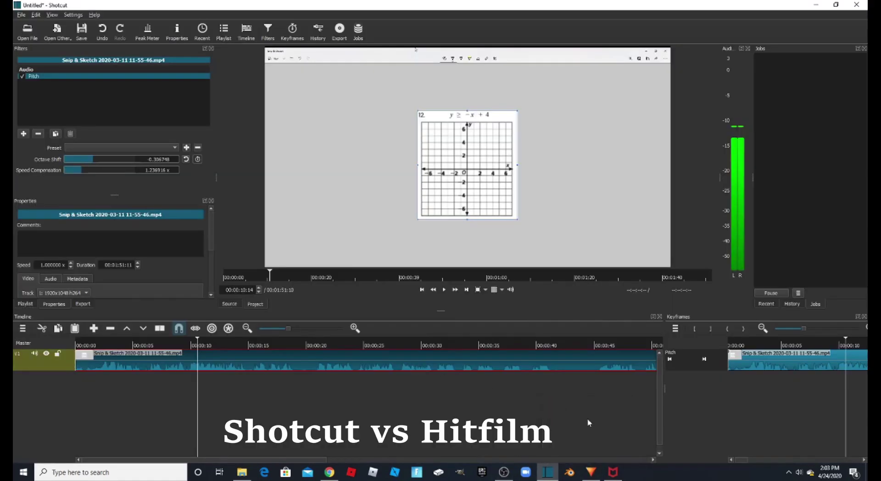
pyautogui.moveTo(599, 444)
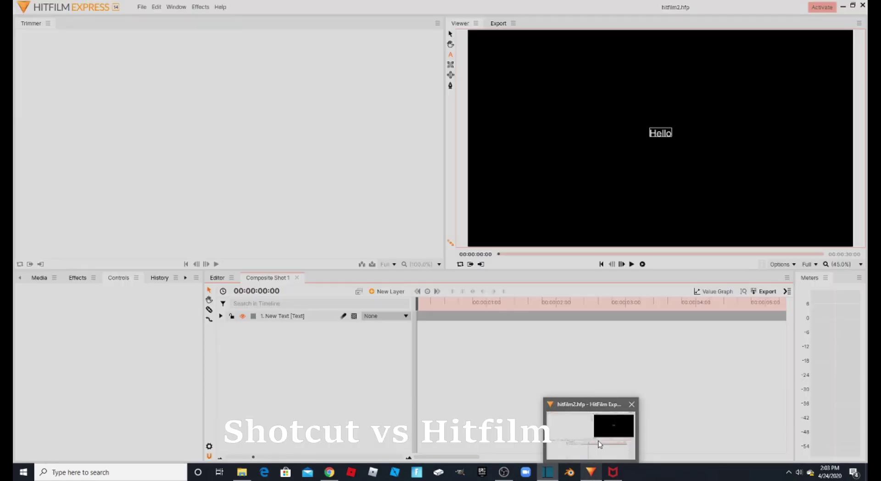
pyautogui.click(599, 444)
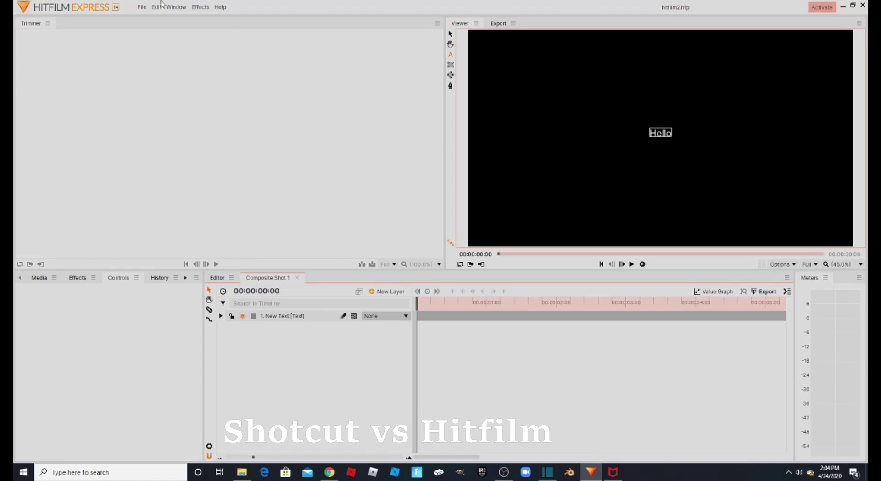
# Show the Effects library with Favorites and 360° Video expanded, and browse the list
pyautogui.click(77, 277)
pyautogui.click(20, 321)
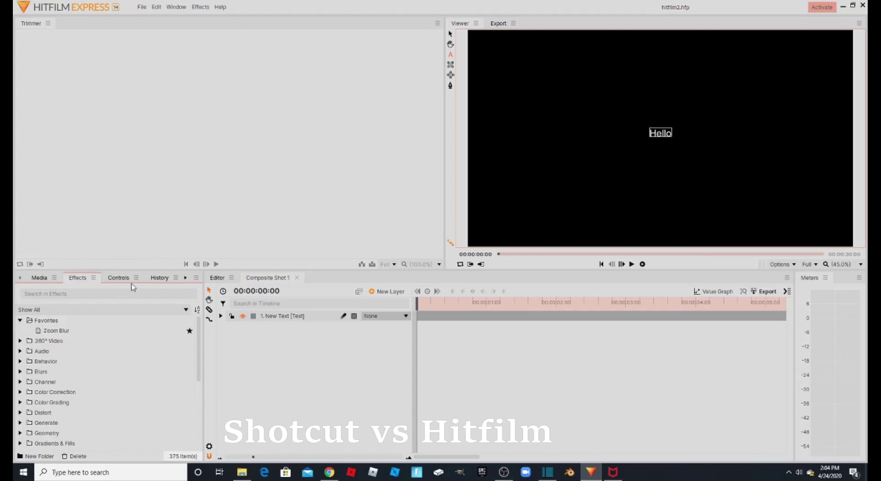
pyautogui.click(20, 341)
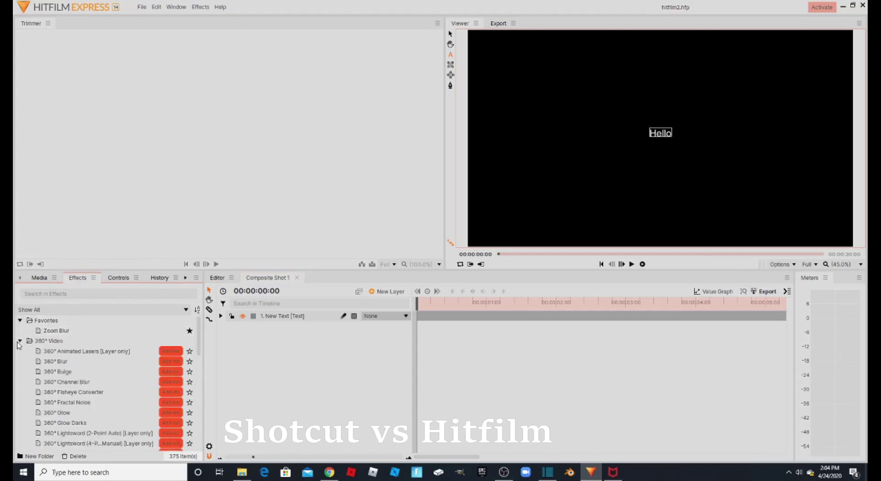
pyautogui.scroll(-7, 109, 359)
pyautogui.scroll(5, 112, 335)
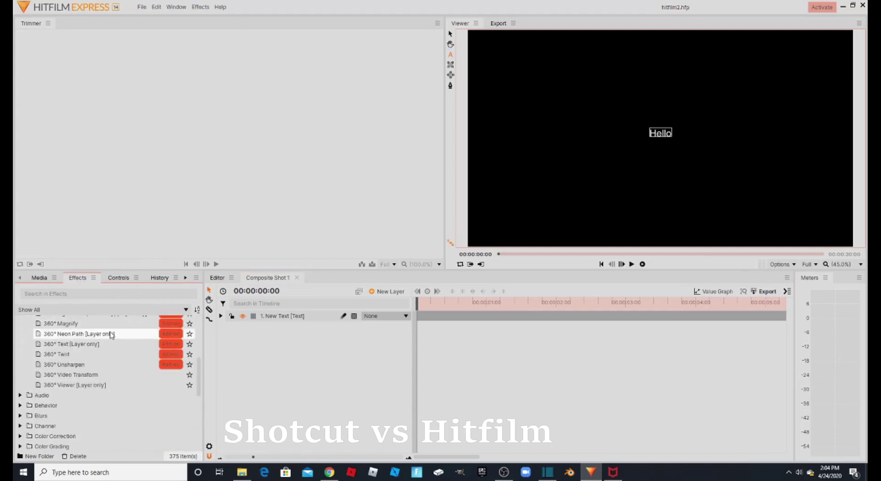
pyautogui.scroll(-2, 110, 367)
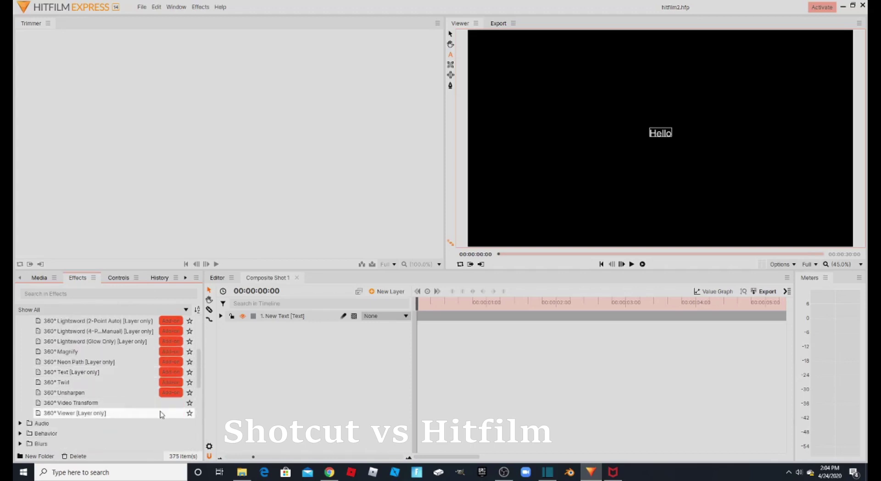
pyautogui.scroll(4, 123, 411)
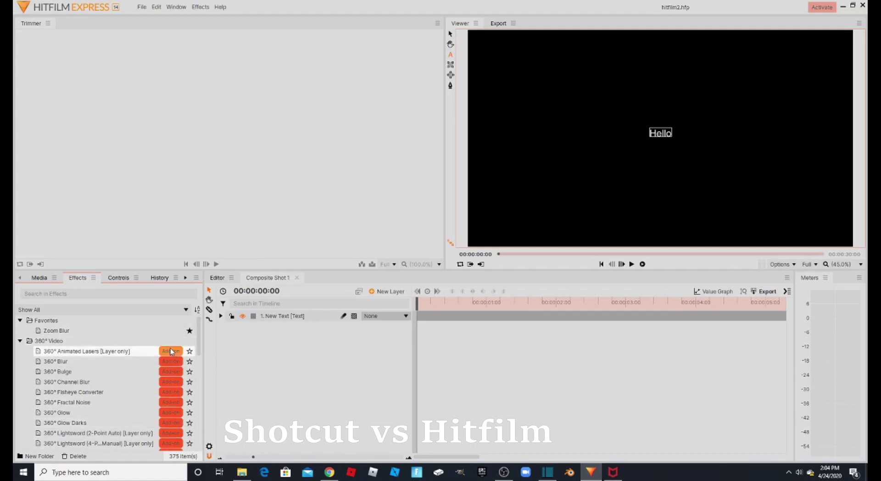
pyautogui.moveTo(172, 351)
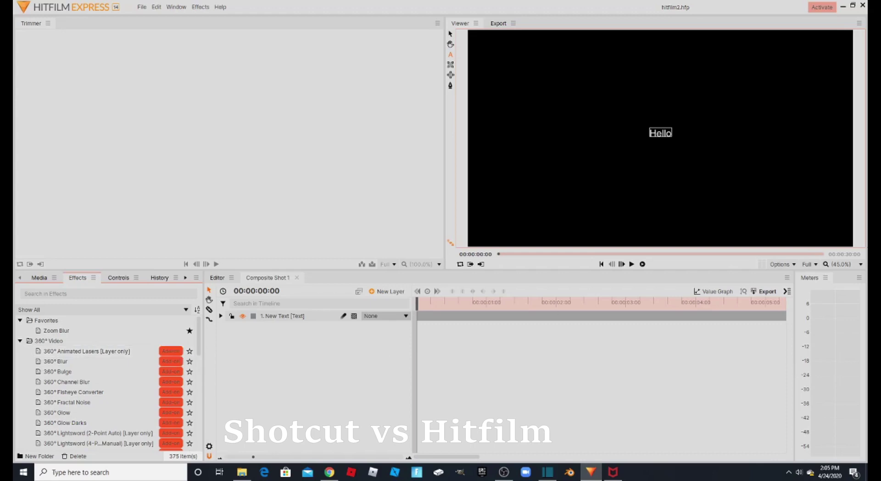
# Switch to the Shotcut project with the Snip & Sketch clip
pyautogui.click(546, 478)
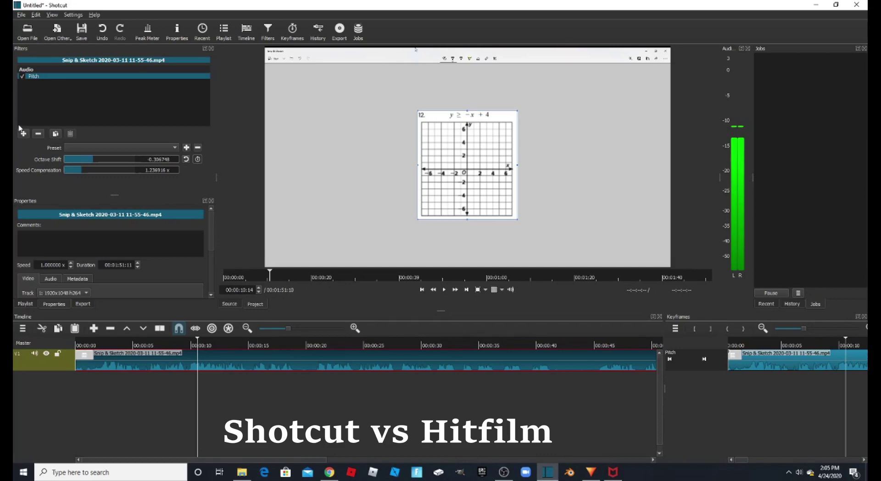
# In HitFilm Express, filter the effects library by 'text'
pyautogui.click(590, 472)
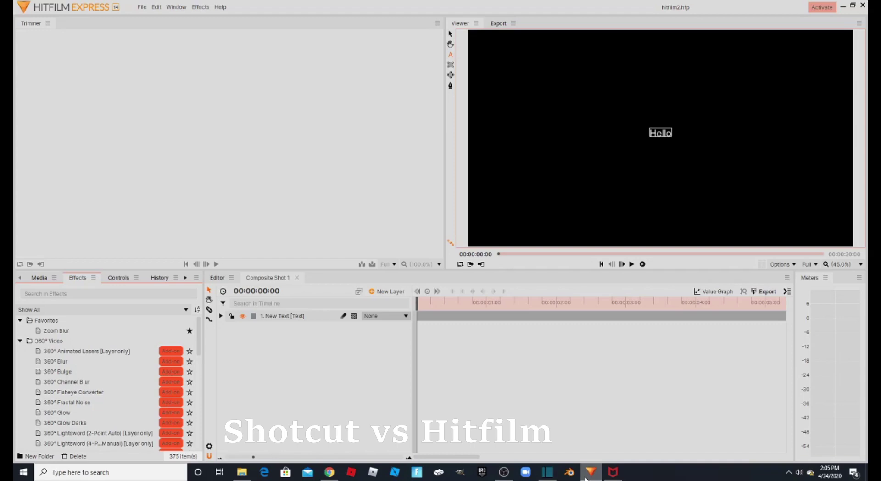
pyautogui.click(89, 293)
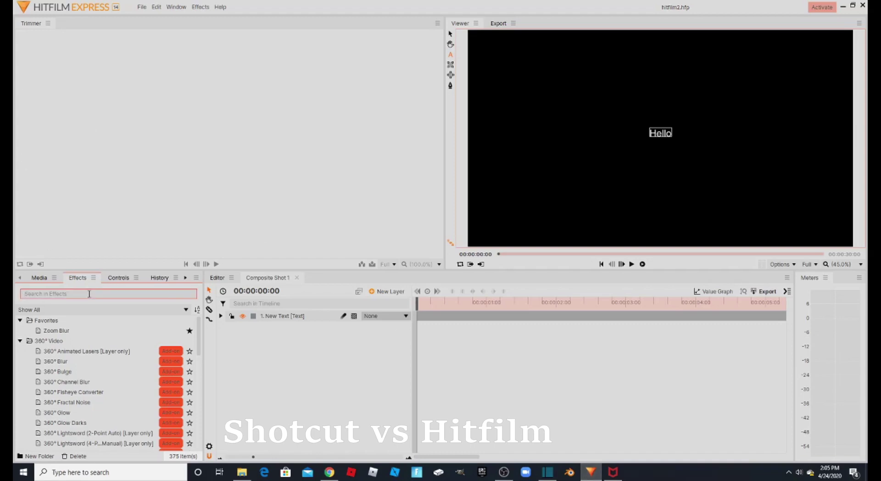
pyautogui.write('text')
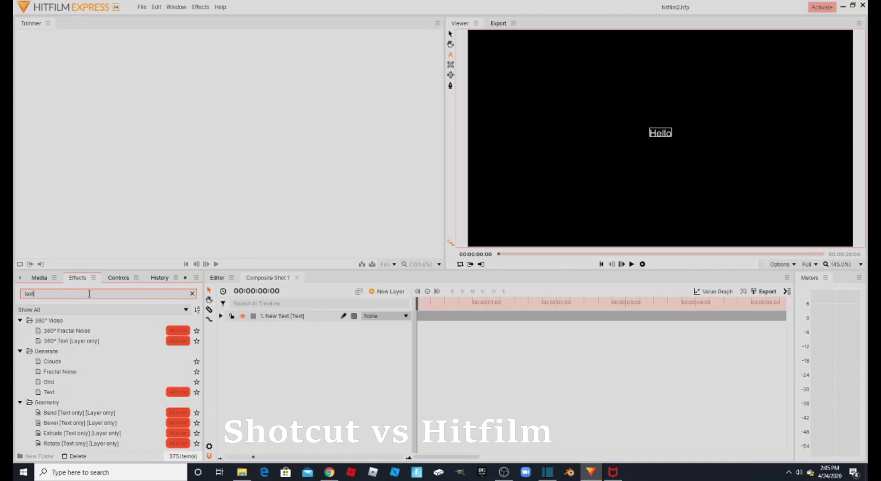
# View the $9.99 Edit: Starter add-on in the FXhome Store, close it, and return to Shotcut
pyautogui.click(179, 392)
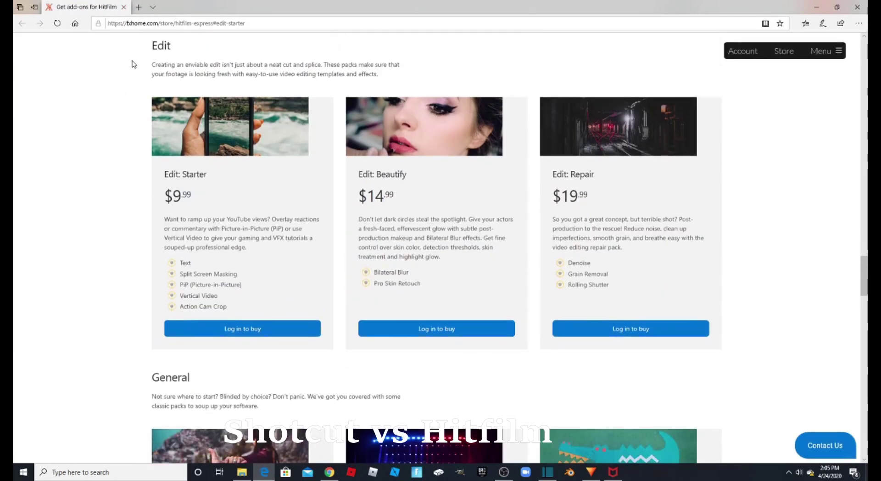
pyautogui.scroll(3, 221, 253)
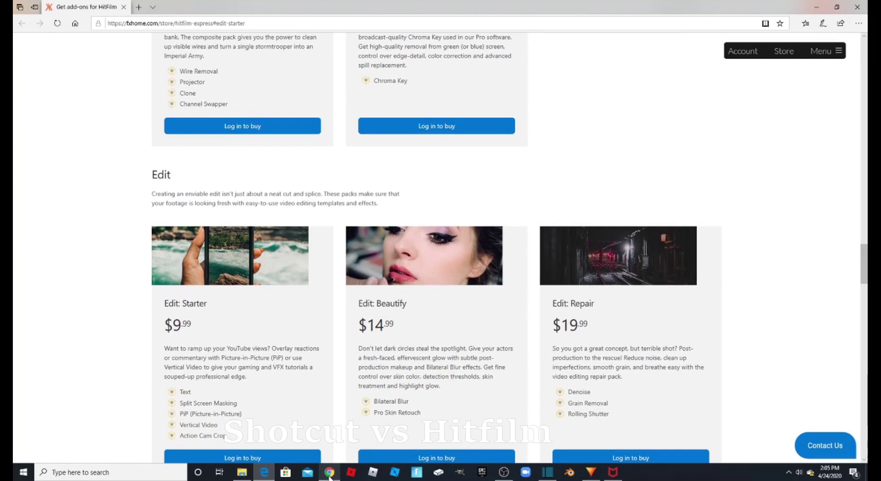
pyautogui.click(122, 8)
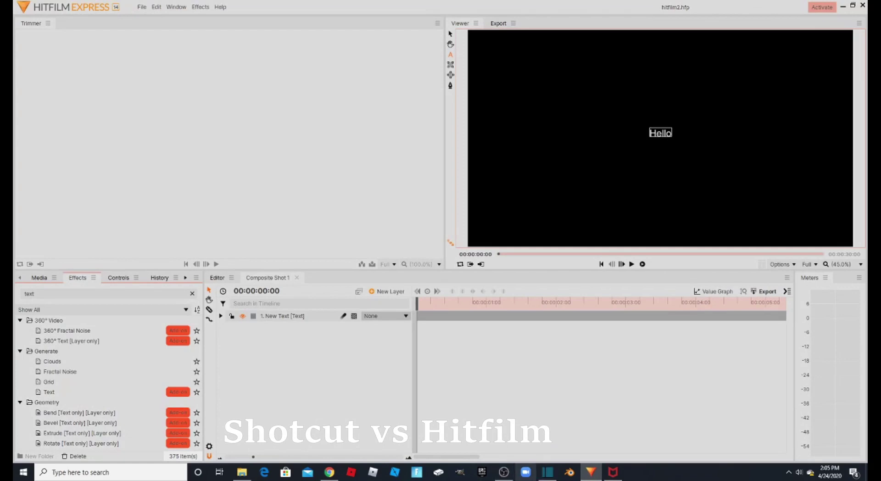
pyautogui.click(547, 472)
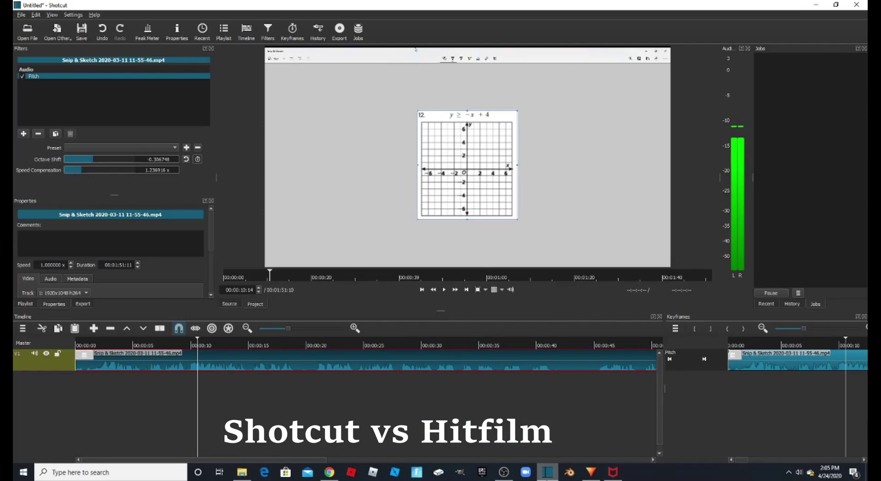
# Bring HitFilm Express's hitfilm2.hfp project back in front of Shotcut
pyautogui.moveTo(592, 472)
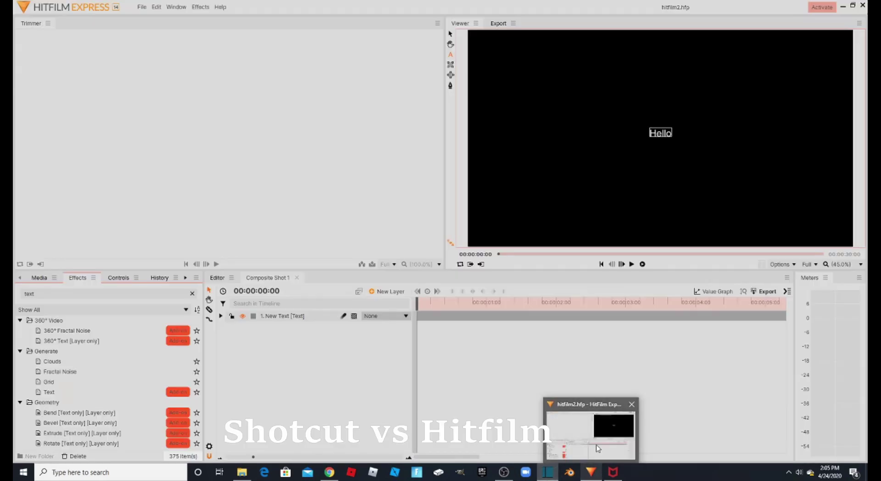
pyautogui.click(598, 448)
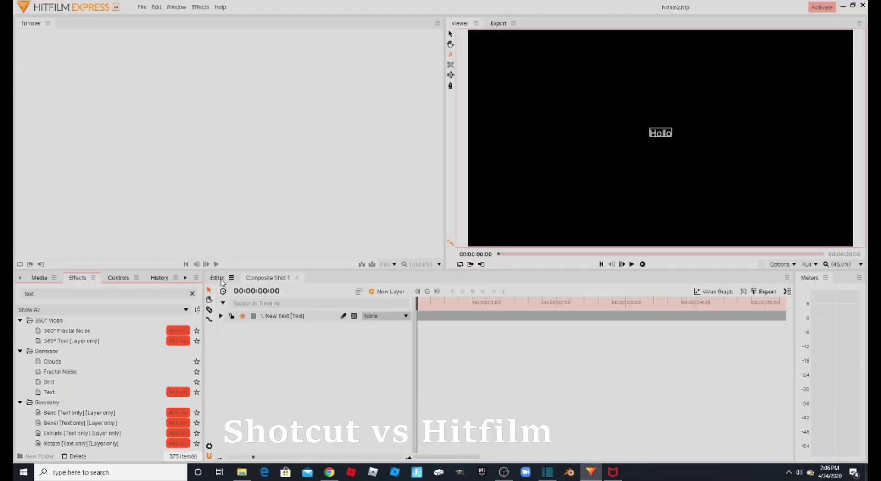
pyautogui.click(219, 278)
# Review the gameplay clip on the Editor timeline and Controls, then return to Composite Shot 1
pyautogui.click(268, 278)
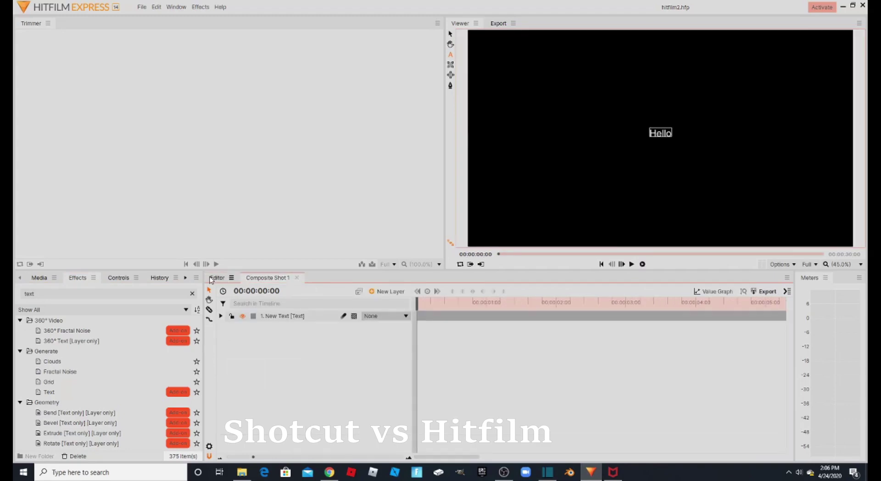
pyautogui.click(215, 278)
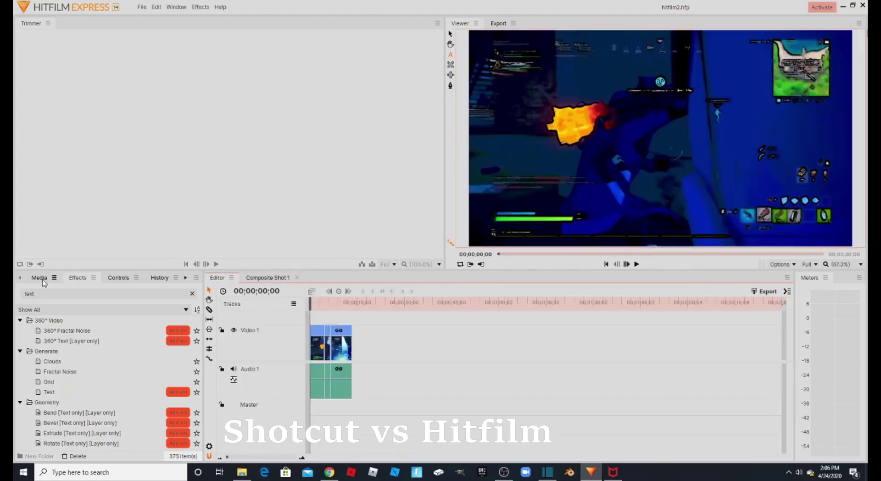
pyautogui.click(117, 279)
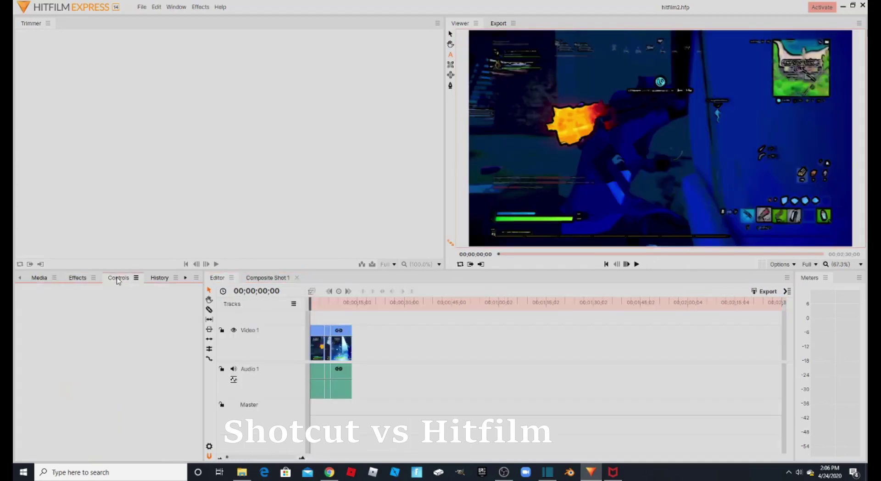
pyautogui.click(186, 278)
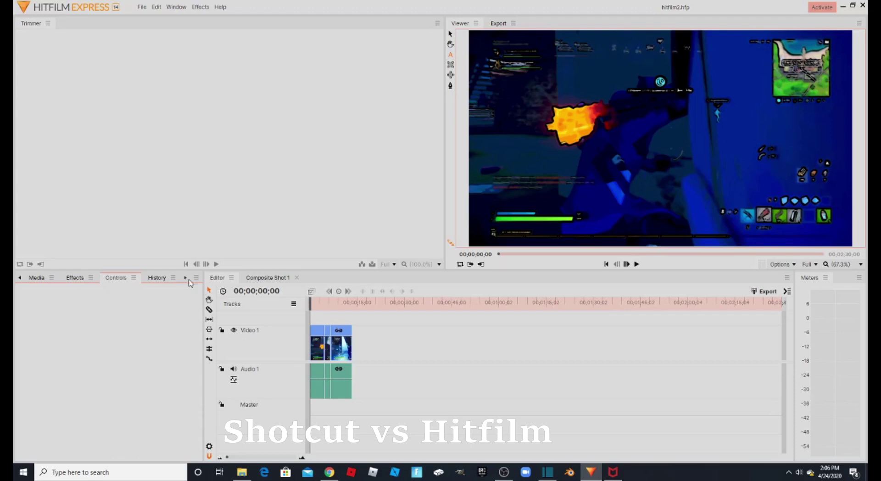
pyautogui.click(257, 279)
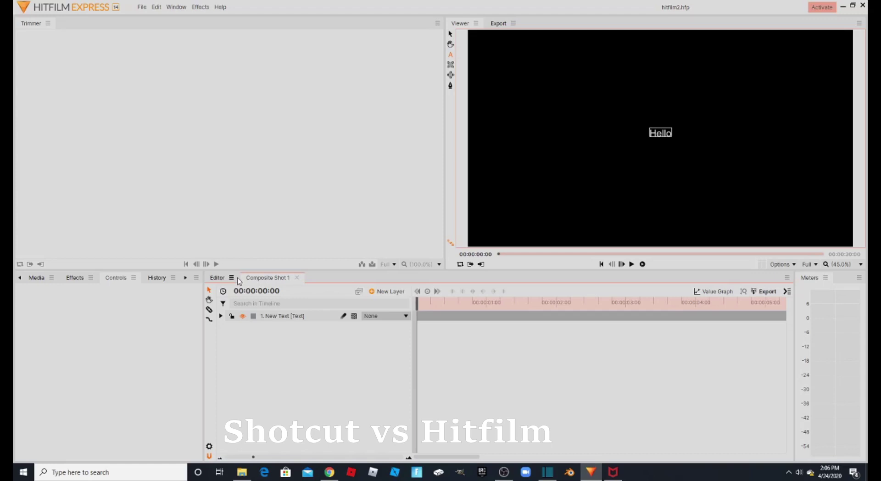
# Flip between the gameplay Editor timeline and Composite Shot 1's Hello text layer, ending on Composite Shot 1
pyautogui.click(214, 279)
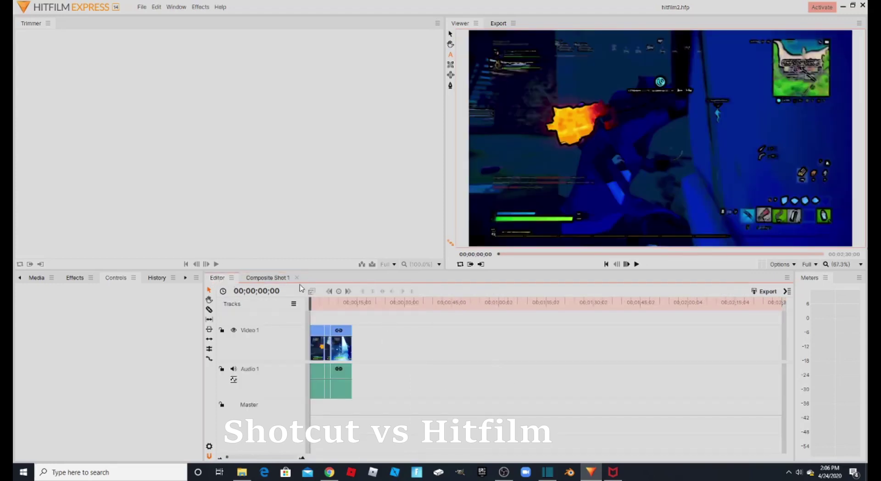
pyautogui.click(267, 278)
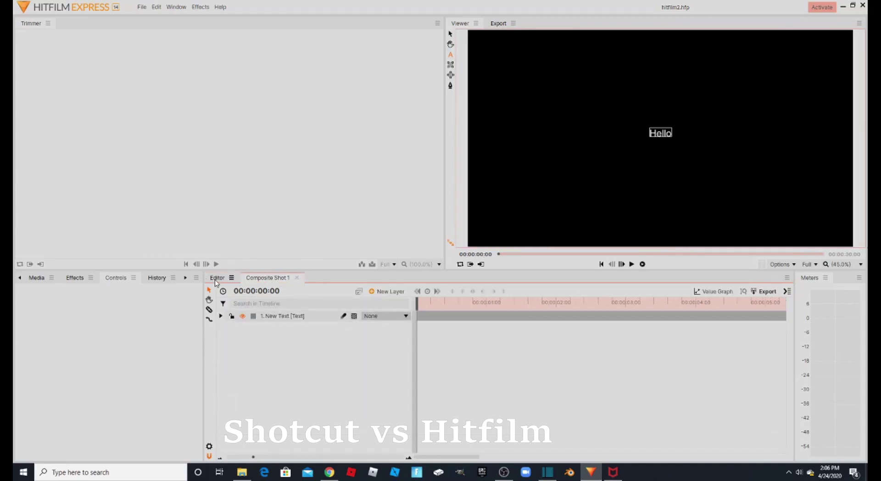
pyautogui.click(215, 278)
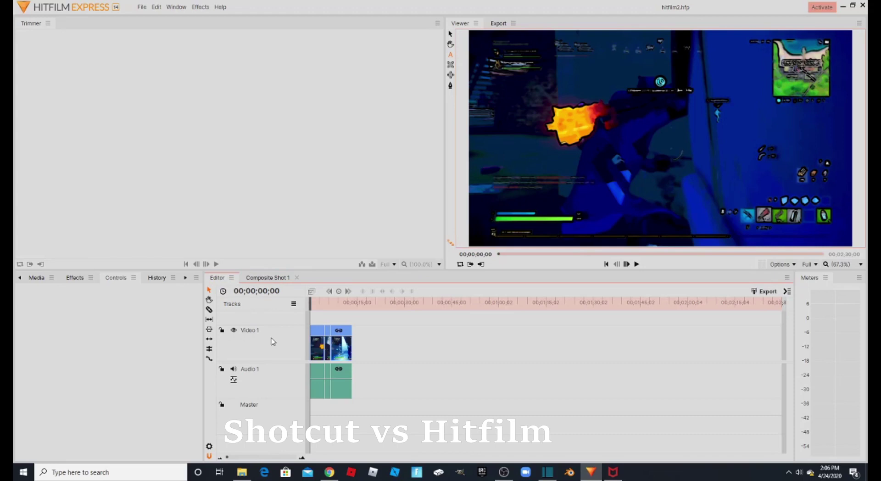
pyautogui.click(266, 279)
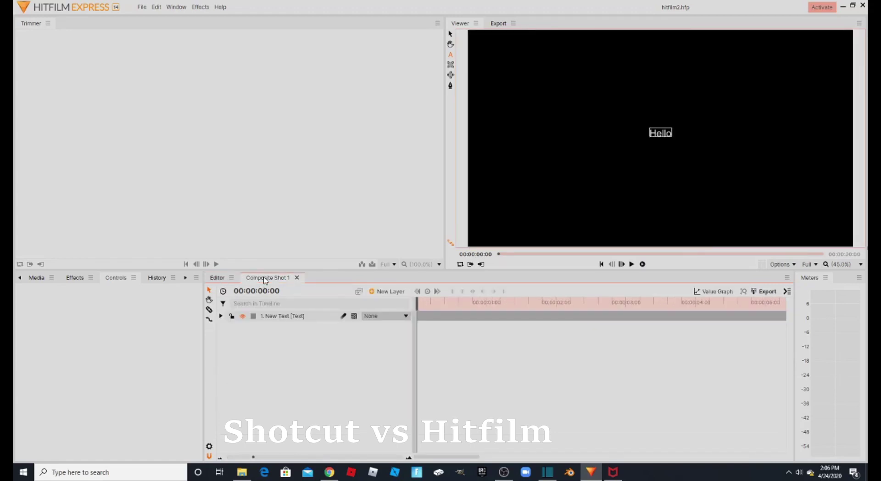
# Expand and collapse the New Text layer's properties, then bring Shotcut to the front
pyautogui.click(221, 317)
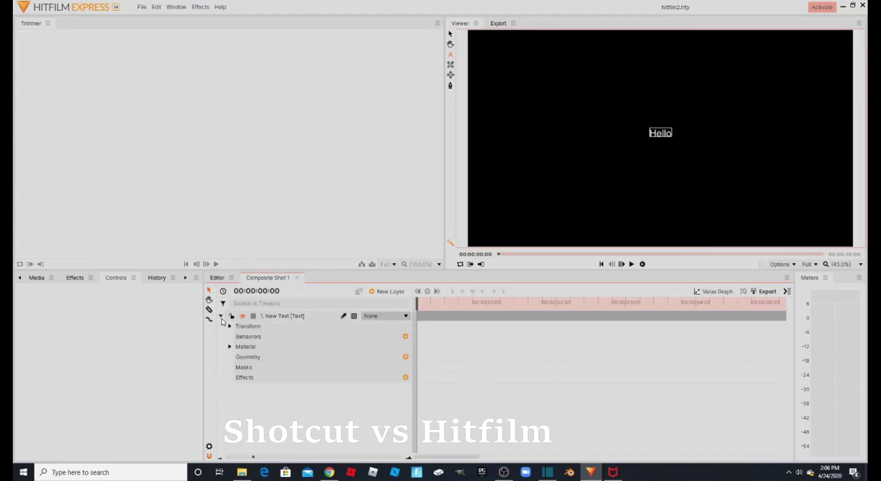
pyautogui.click(220, 316)
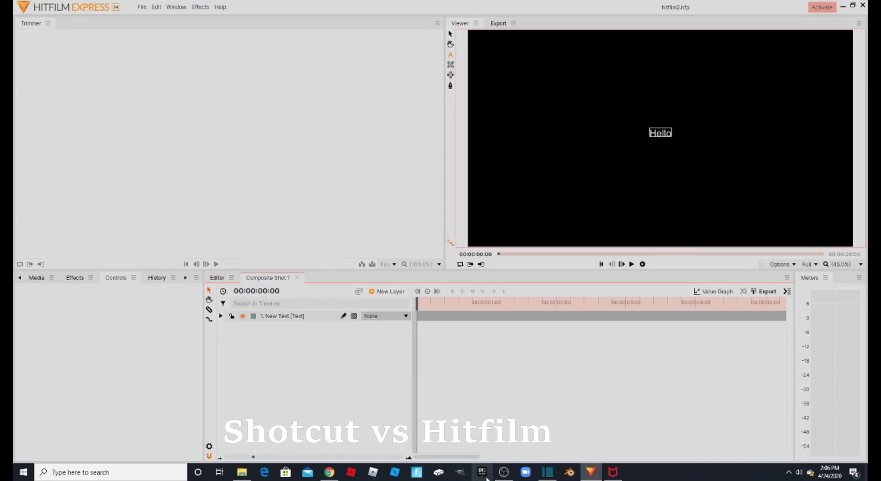
pyautogui.click(547, 472)
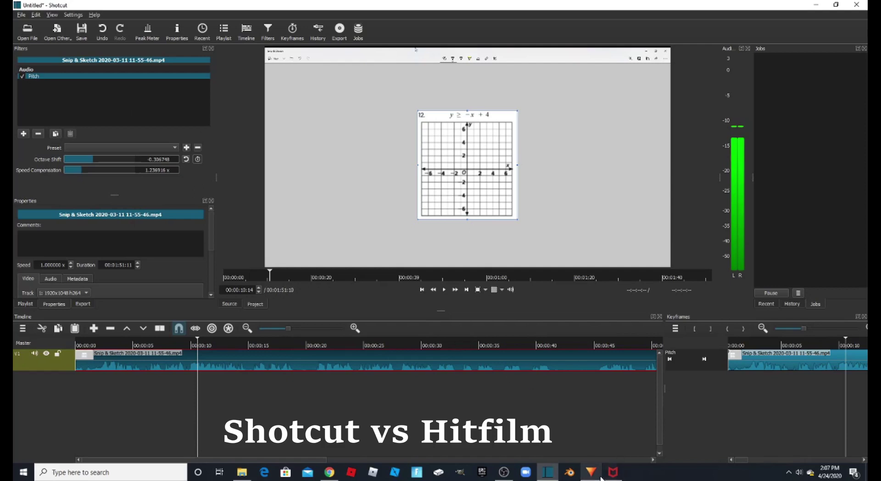
pyautogui.moveTo(601, 478)
pyautogui.click(564, 400)
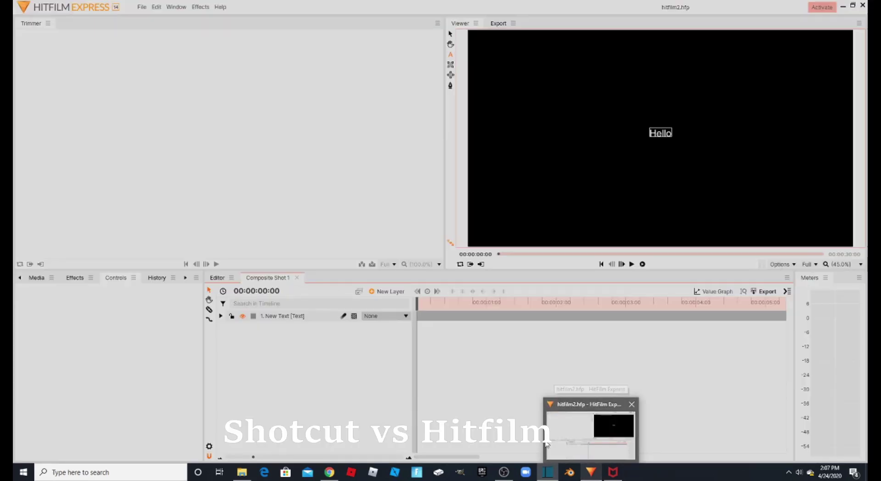
pyautogui.click(546, 470)
pyautogui.moveTo(547, 471)
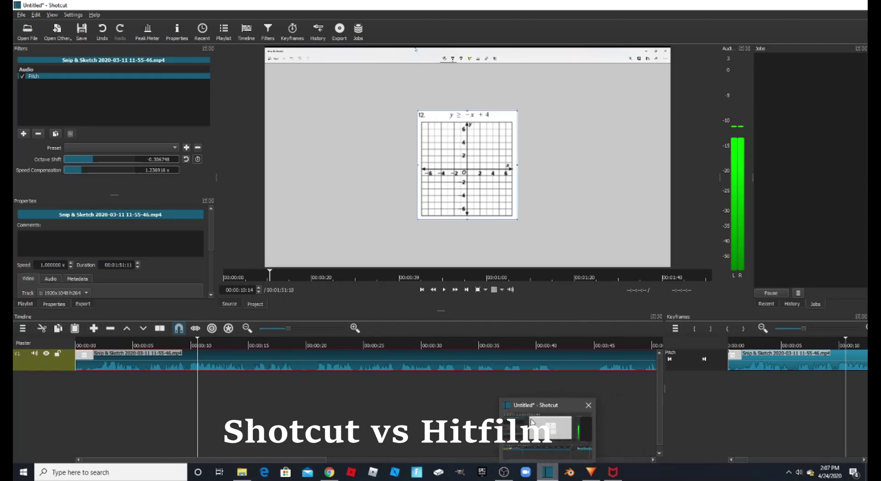
pyautogui.moveTo(591, 472)
pyautogui.click(600, 452)
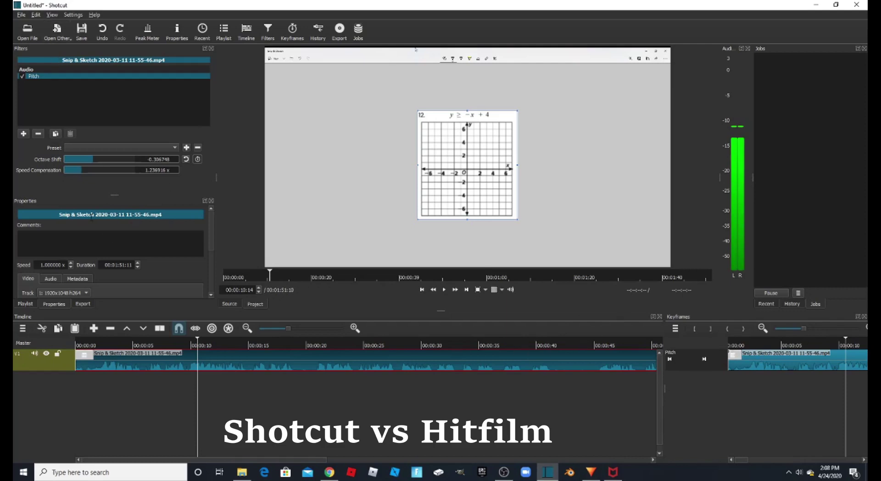
# Play the clip, pause at 00:00:13:00, and pull the playhead back to about 8 seconds
pyautogui.click(445, 291)
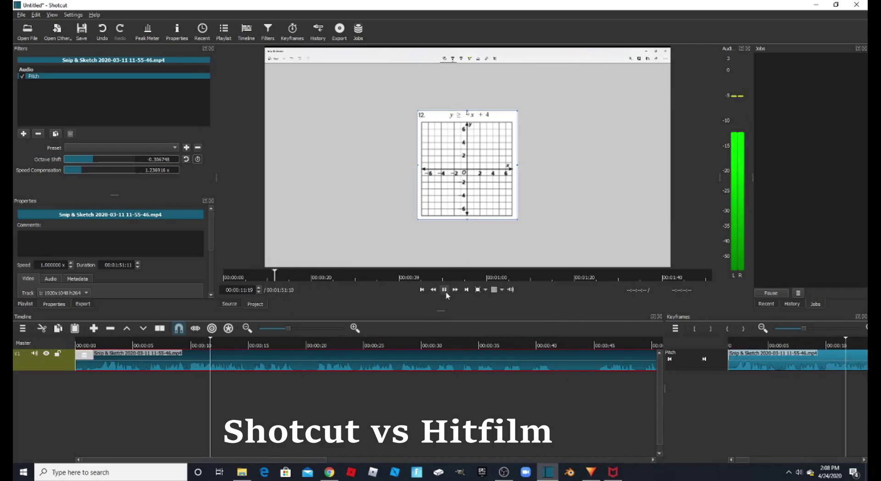
pyautogui.click(444, 290)
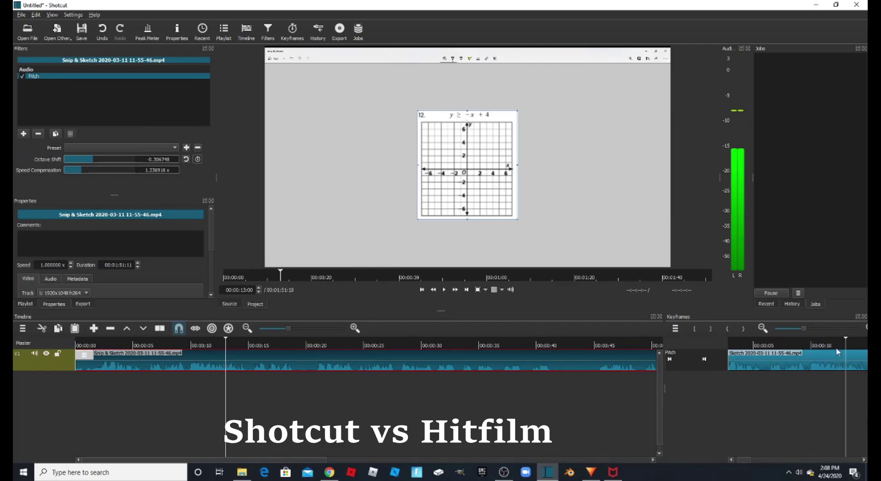
pyautogui.moveTo(846, 347); pyautogui.dragTo(802, 349)
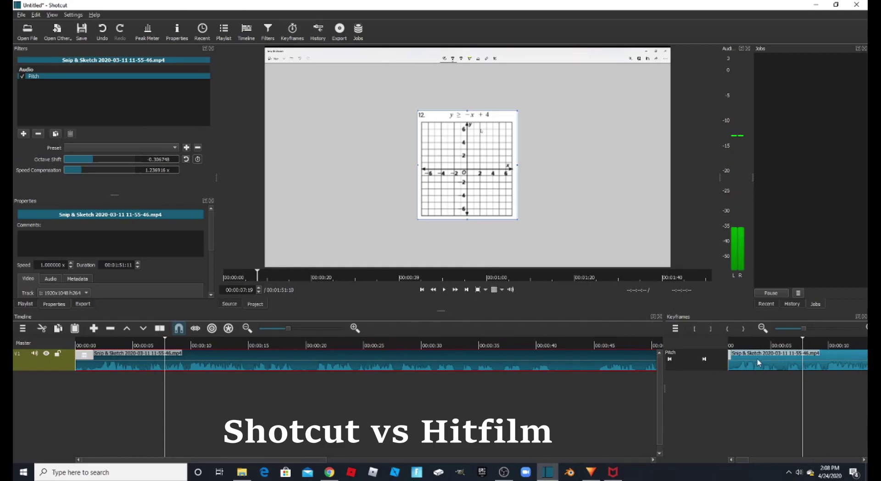
# Rewind the playhead to 00:00:00:00, scroll the Keyframes panel, and bring HitFilm Express forward
pyautogui.moveTo(802, 342); pyautogui.dragTo(745, 371)
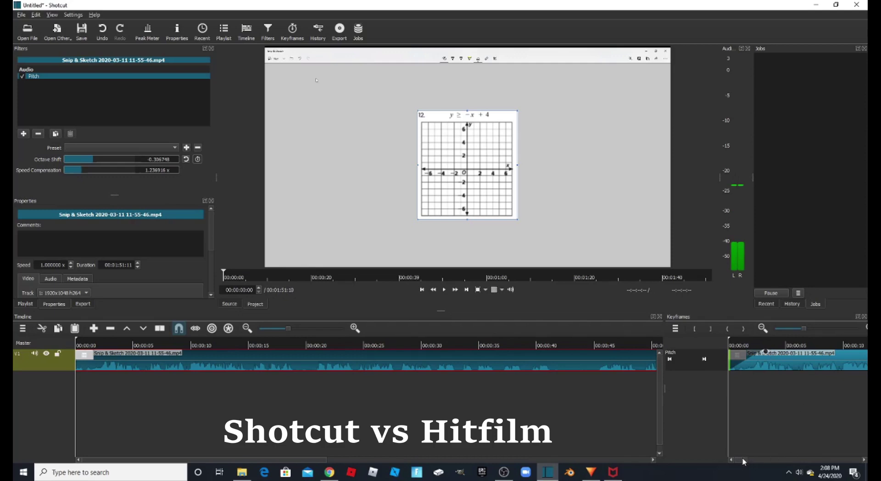
pyautogui.moveTo(743, 458); pyautogui.dragTo(855, 459)
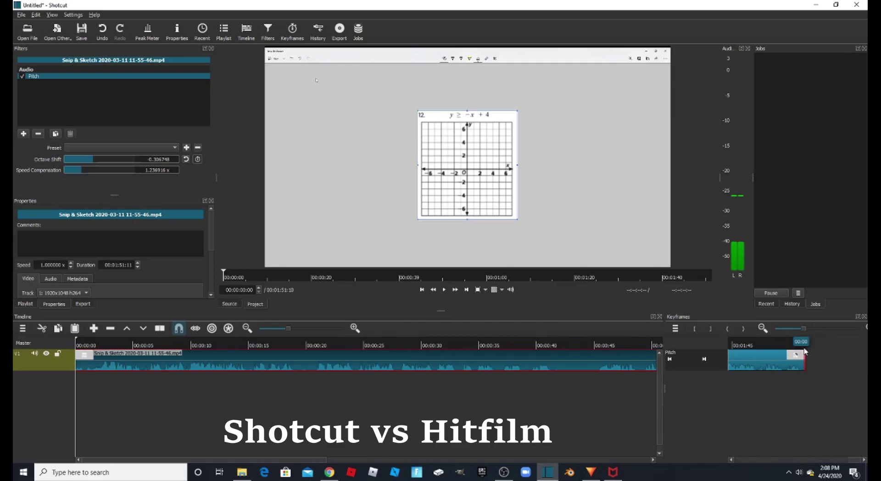
pyautogui.click(601, 469)
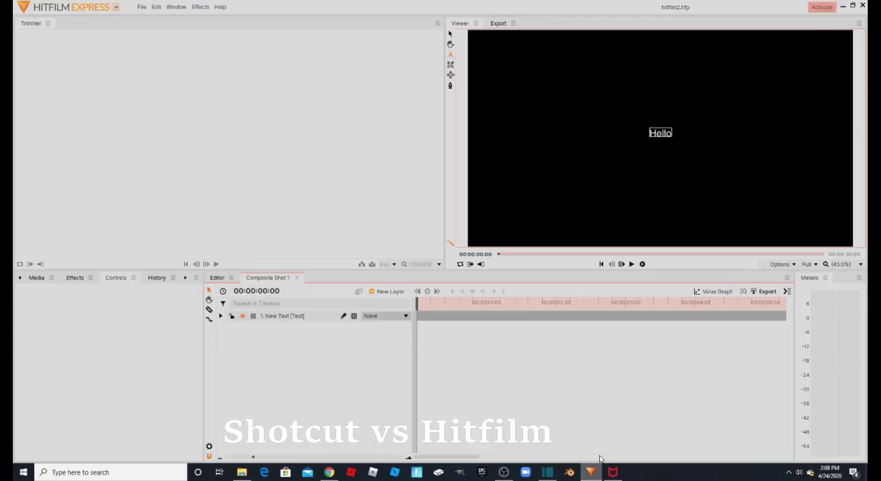
# Expand 1. New Text > Transform and scrub the ruler to watch Hello animate
pyautogui.click(219, 316)
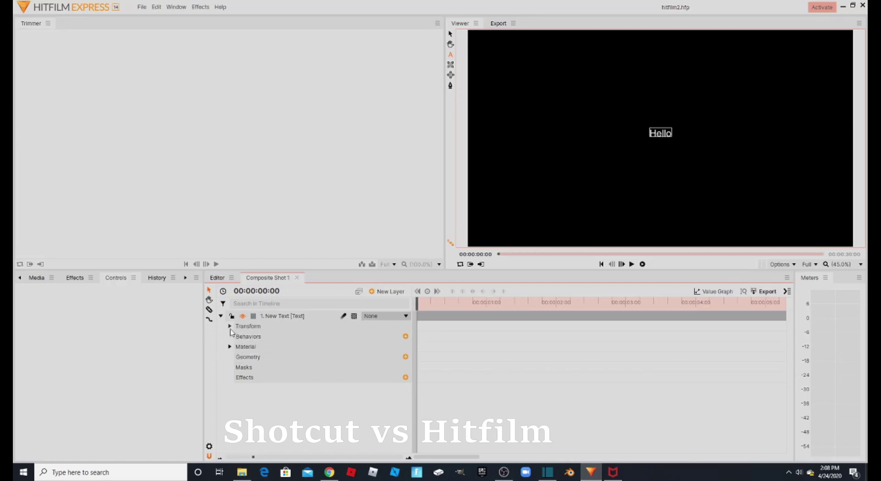
pyautogui.click(230, 326)
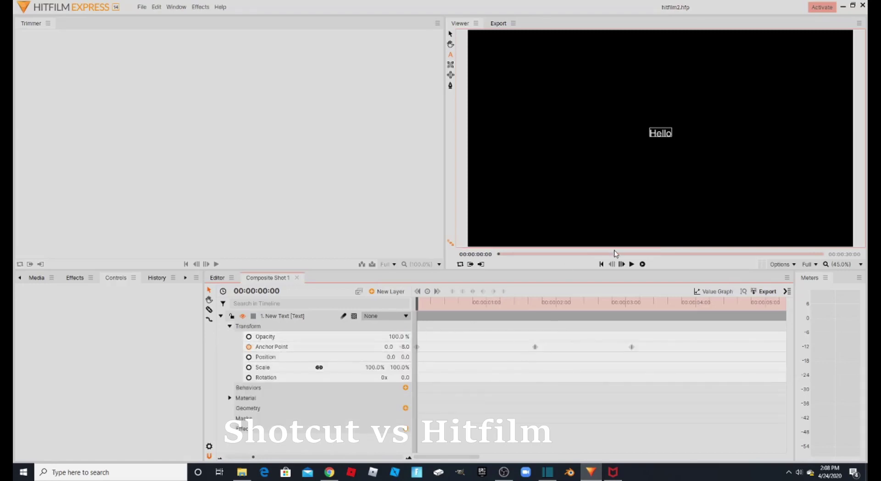
pyautogui.moveTo(417, 301)
pyautogui.mouseDown()
pyautogui.moveTo(557, 302)
pyautogui.moveTo(416, 301)
pyautogui.moveTo(526, 305)
pyautogui.moveTo(531, 315)
pyautogui.moveTo(416, 303)
pyautogui.mouseUp()
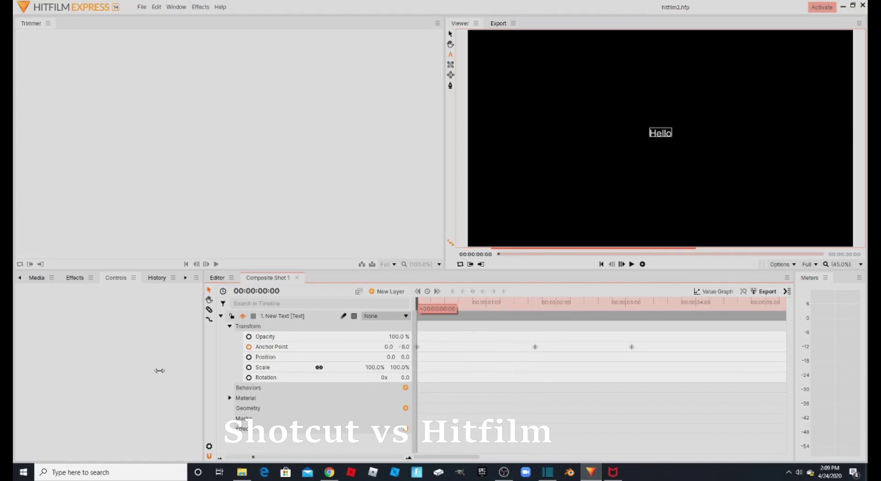
# Select the middle Anchor Point keyframe and nudge the playhead to 00:00:00:03
pyautogui.click(416, 346)
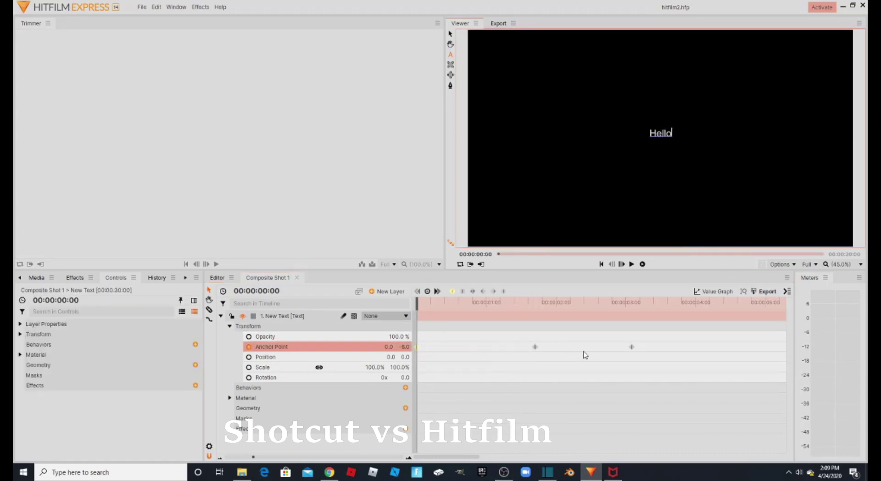
pyautogui.click(537, 346)
pyautogui.moveTo(420, 303); pyautogui.dragTo(390, 321)
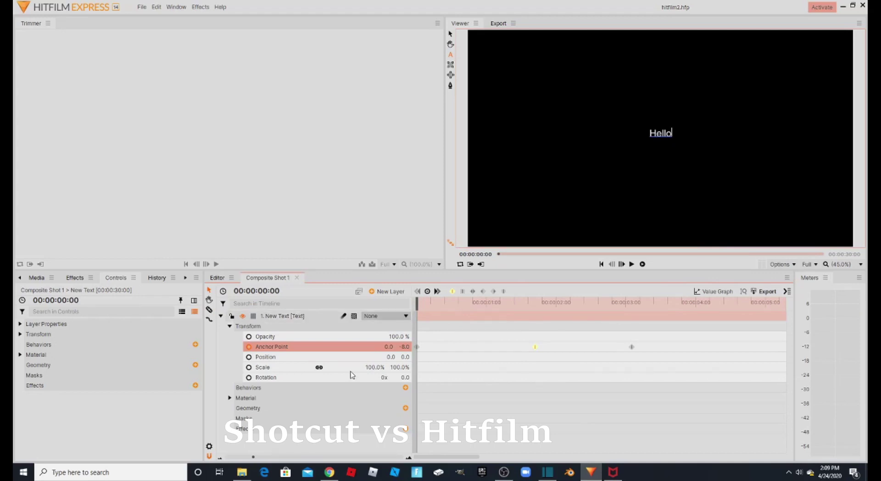
# Switch back and forth between Shotcut and HitFilm Express, finishing with HitFilm Express in front
pyautogui.click(550, 473)
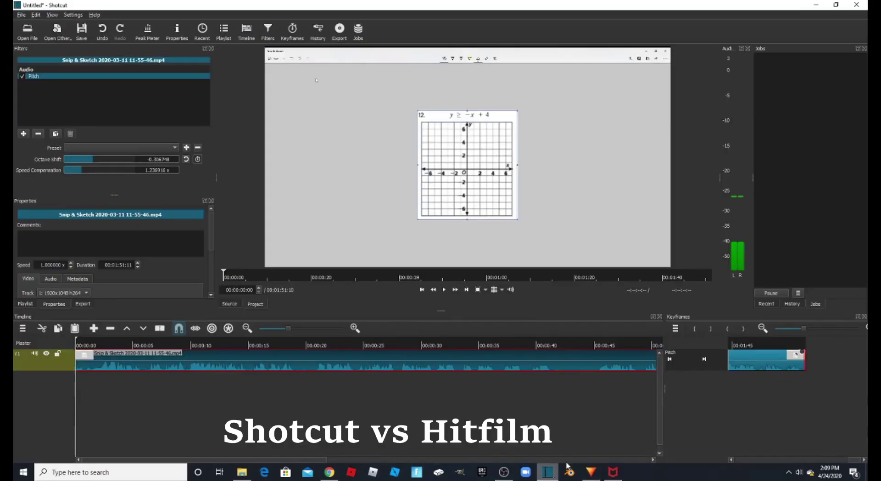
pyautogui.moveTo(588, 477)
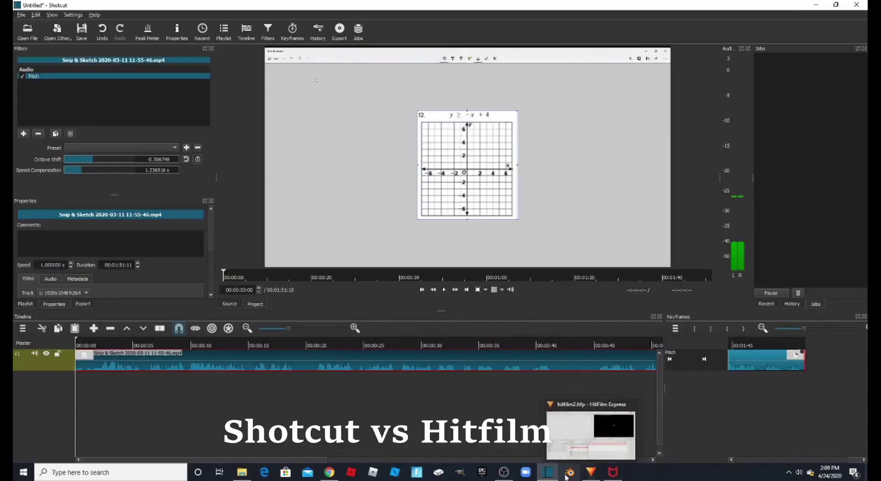
pyautogui.moveTo(548, 473)
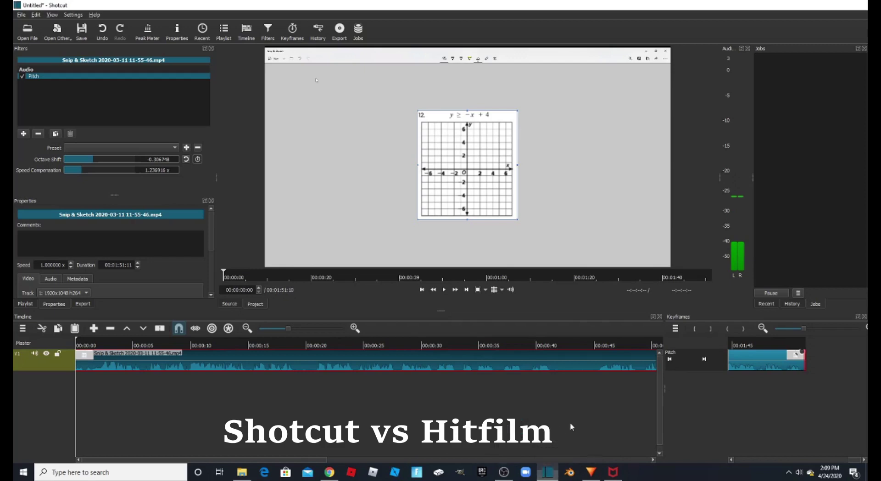
pyautogui.click(591, 477)
pyautogui.click(592, 477)
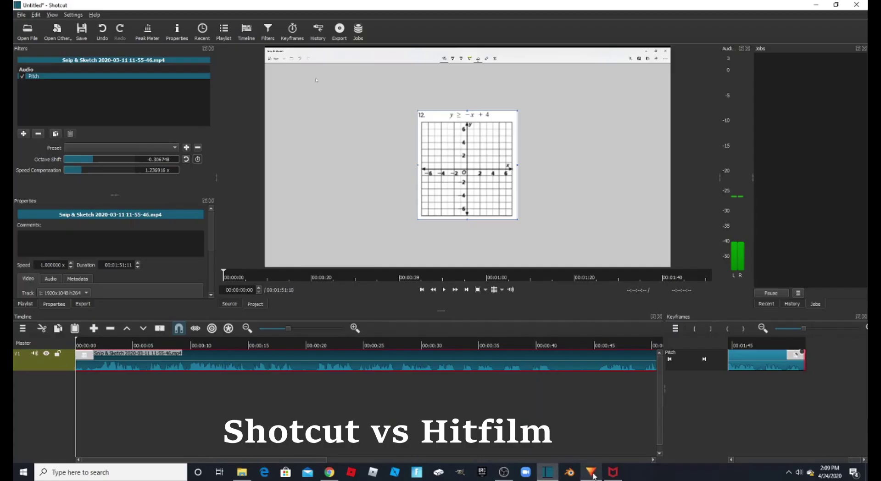
pyautogui.click(592, 476)
pyautogui.click(558, 476)
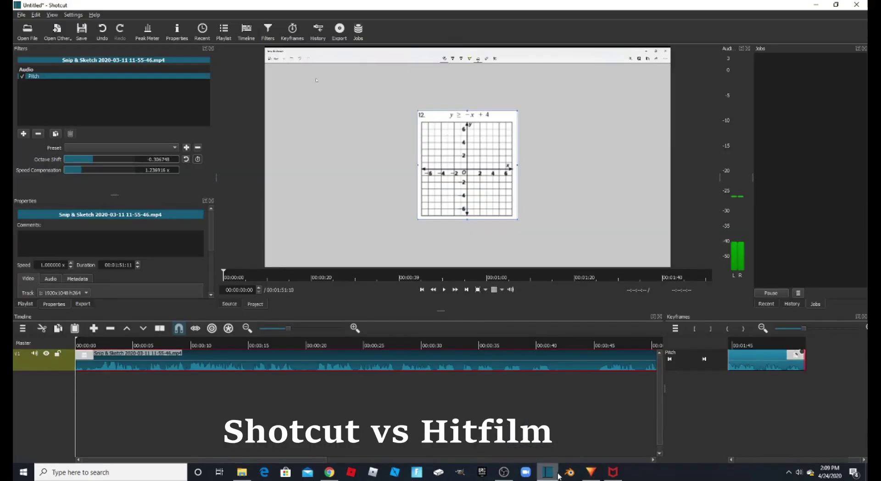
pyautogui.click(591, 476)
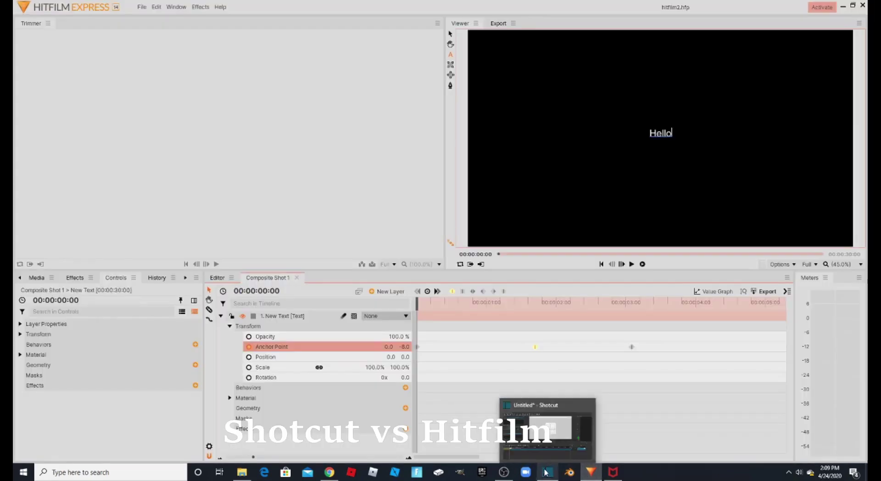
# Bring the Shotcut window in front of HitFilm Express
pyautogui.click(545, 473)
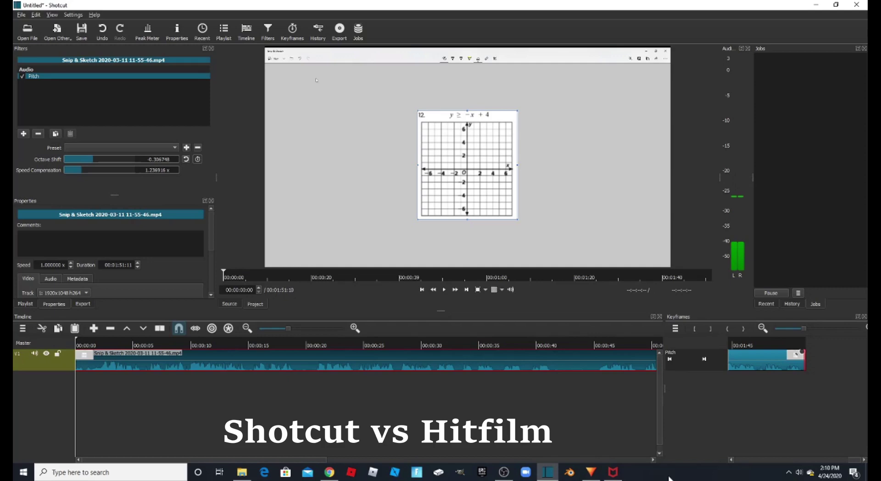
# Bring the still-recording OBS Studio window to the front
pyautogui.click(510, 472)
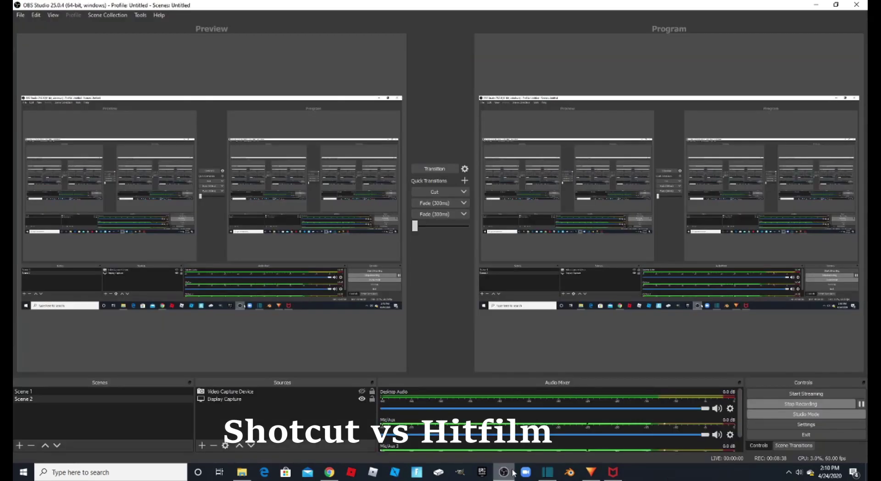